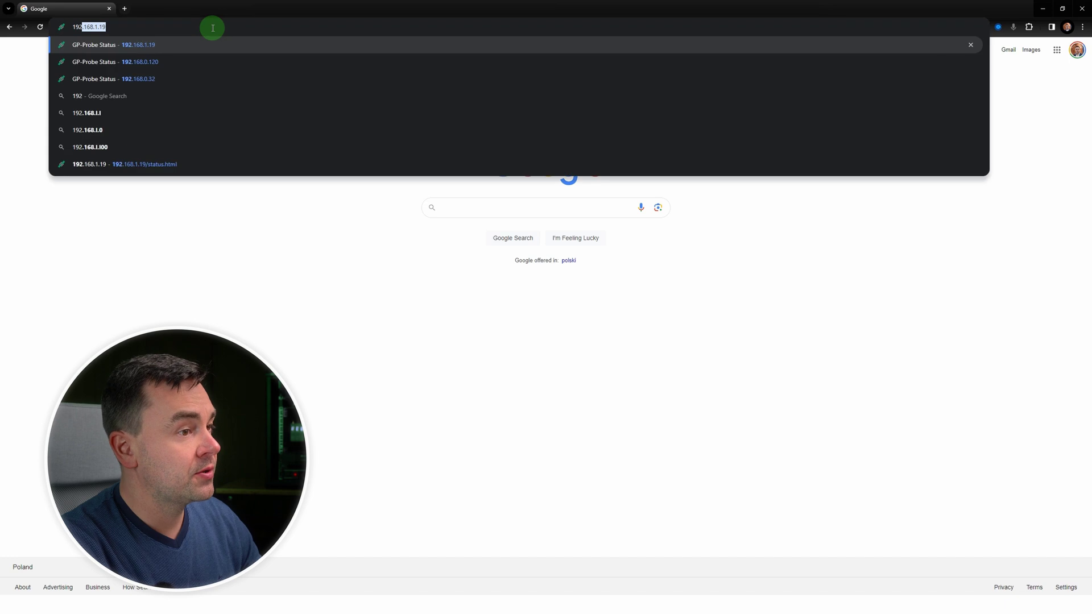
Step: Load the panel at 192.168.1.19, log in as admin, and review the Status page
key("Return")
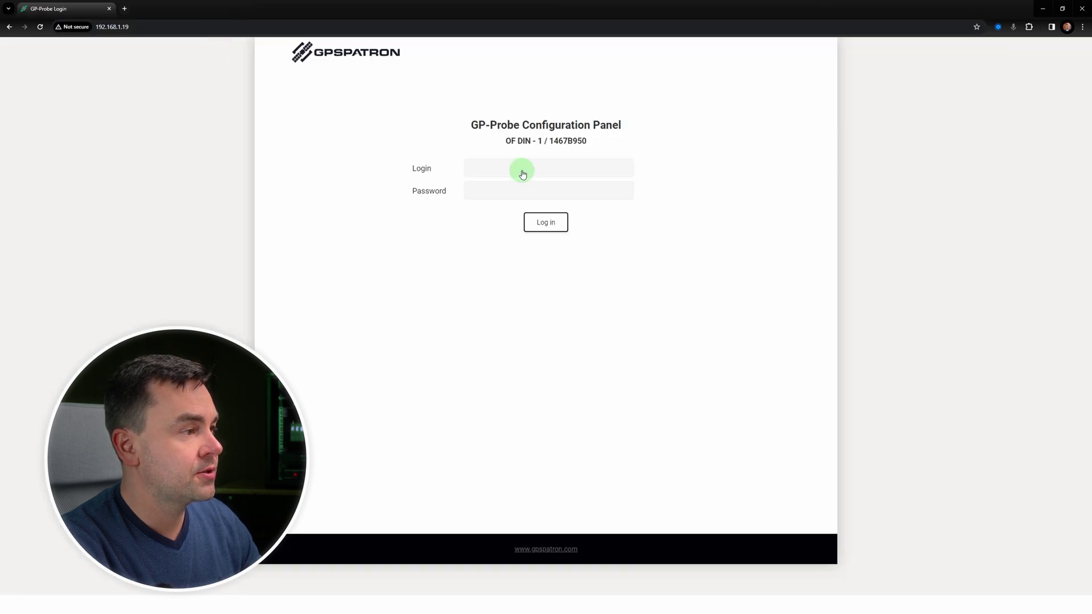
left_click(523, 169)
type("admin")
key("Tab")
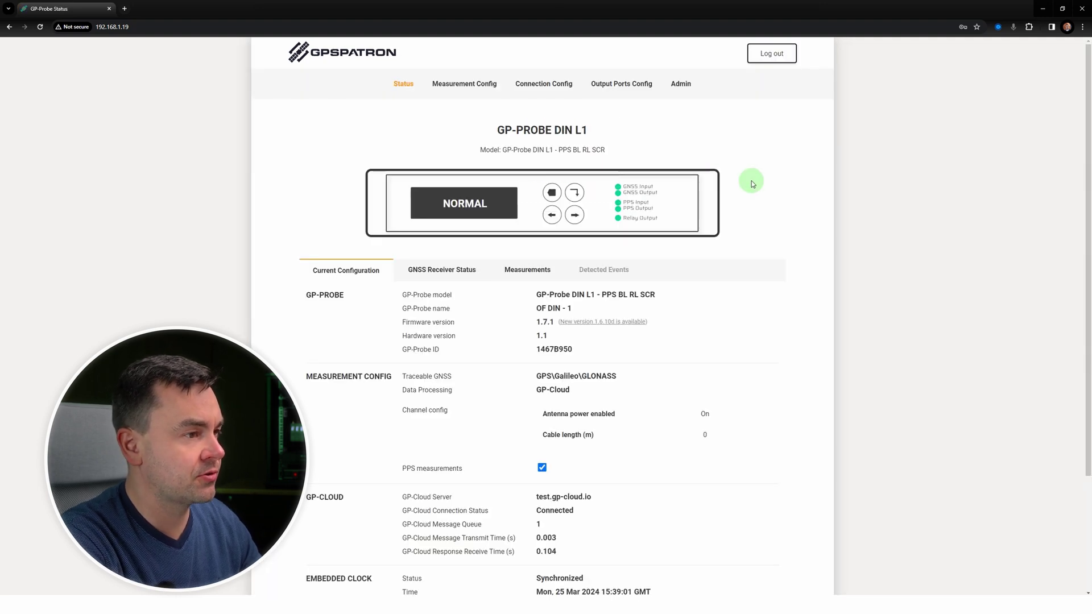
scroll(753, 183, "down", 3)
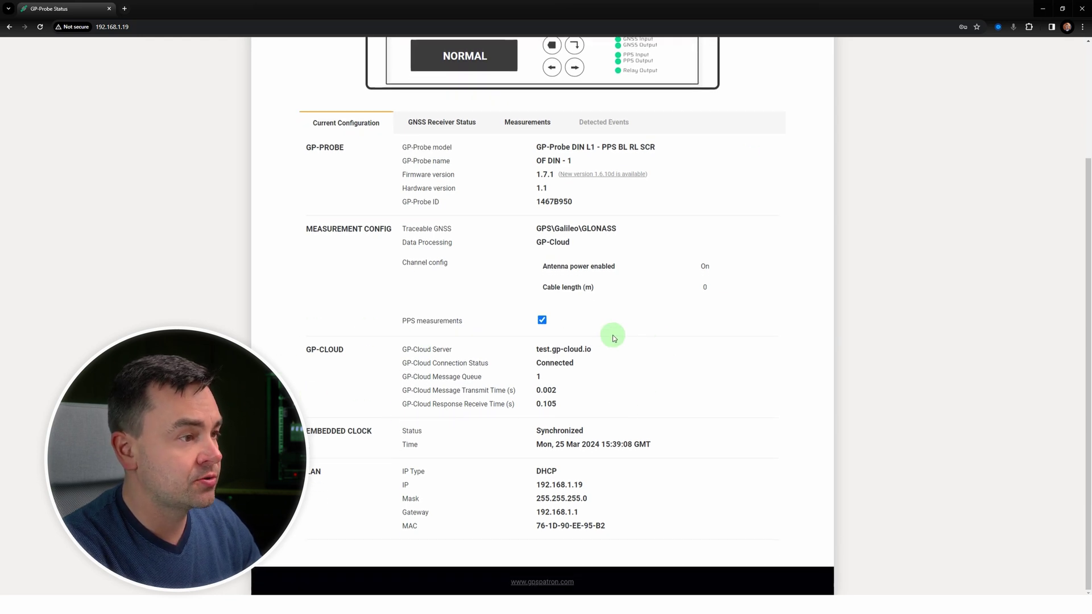
scroll(700, 338, "up", 3)
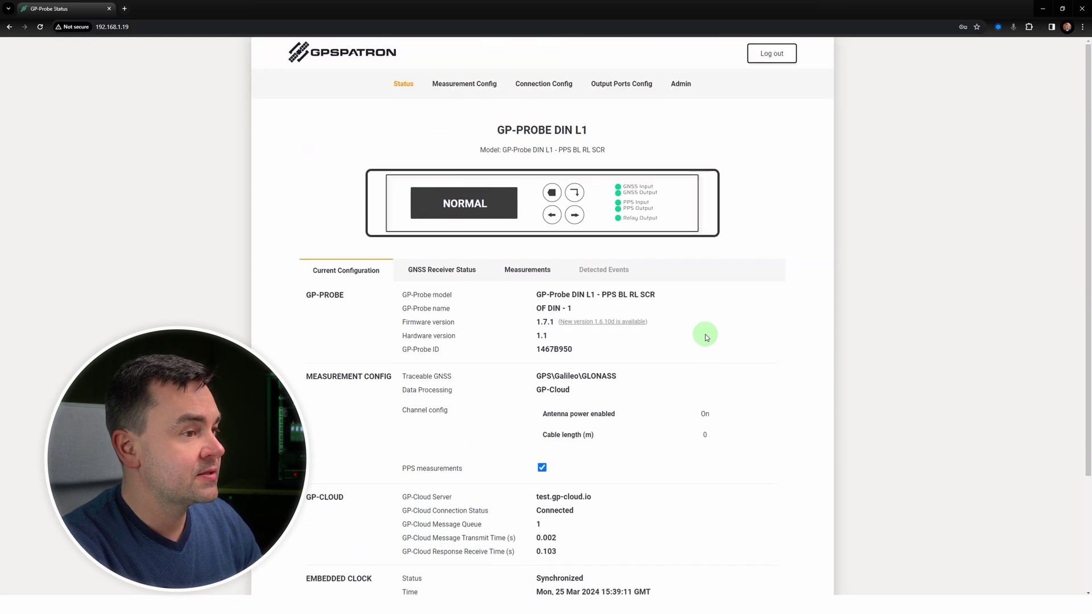
Step: Review the Measurement Config settings page
left_click(490, 85)
scroll(492, 86, "down", 2)
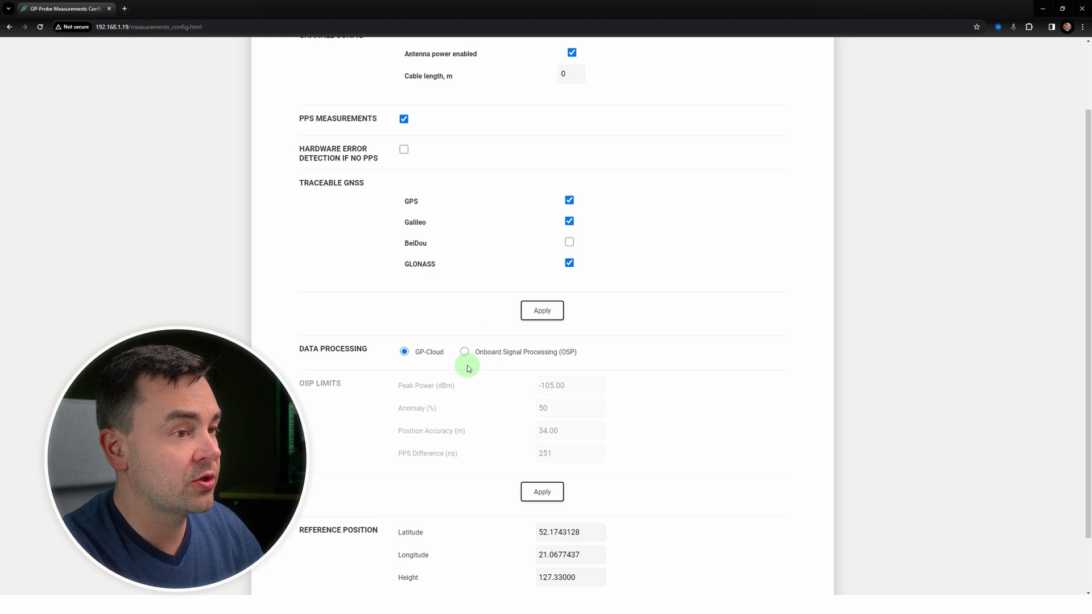
scroll(466, 344, "up", 2)
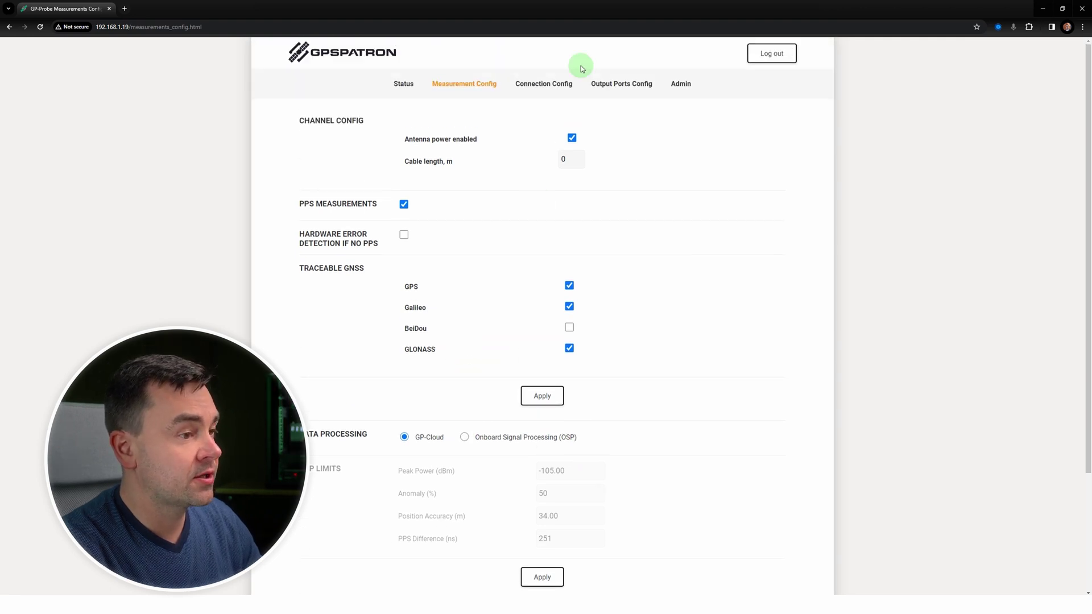
Step: Review Connection Config: GP-Cloud server test.gp-cloud.io, port 443, DHCP LAN, DNS and SNMP
left_click(553, 85)
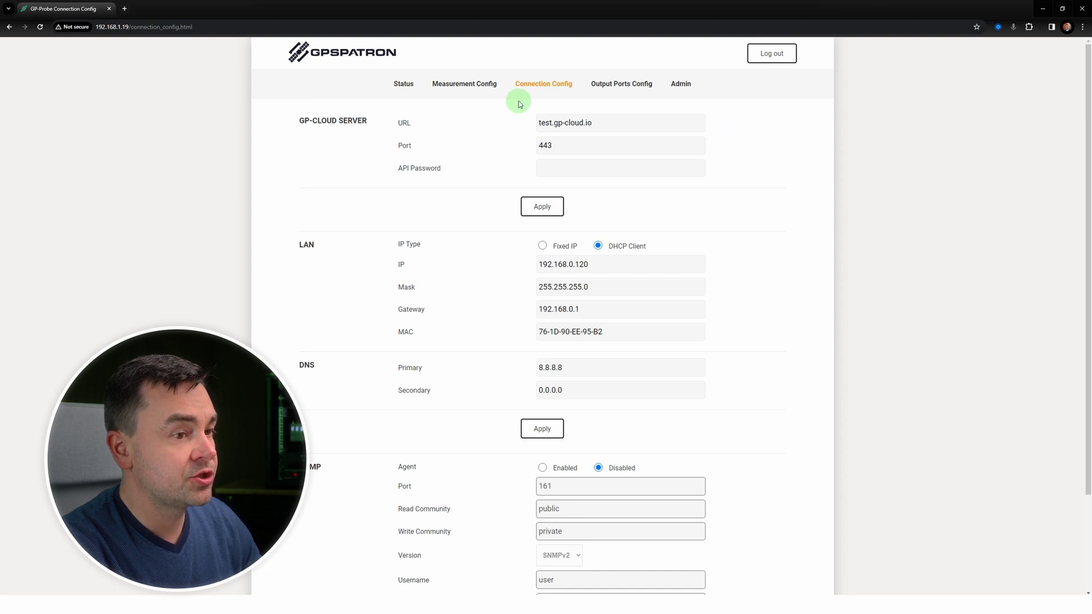
scroll(381, 103, "down", 1)
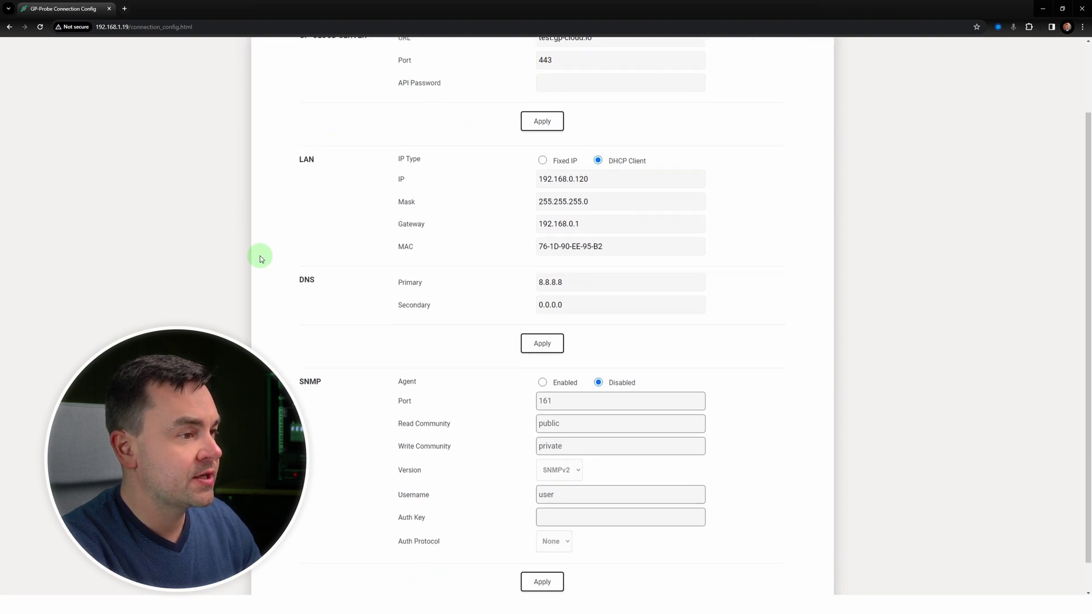
scroll(549, 145, "down", 1)
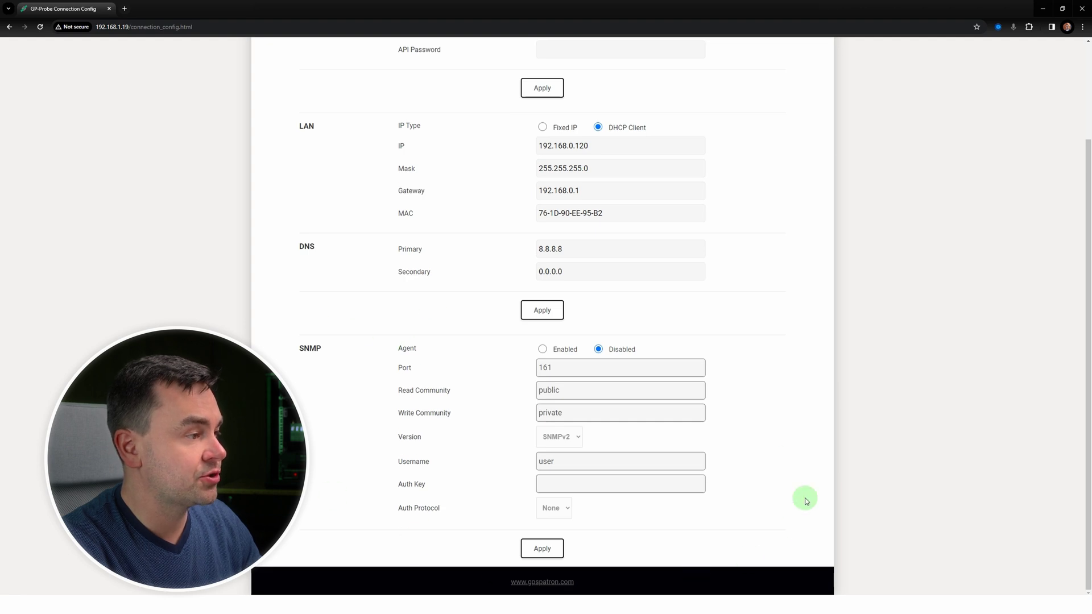
scroll(640, 329, "up", 2)
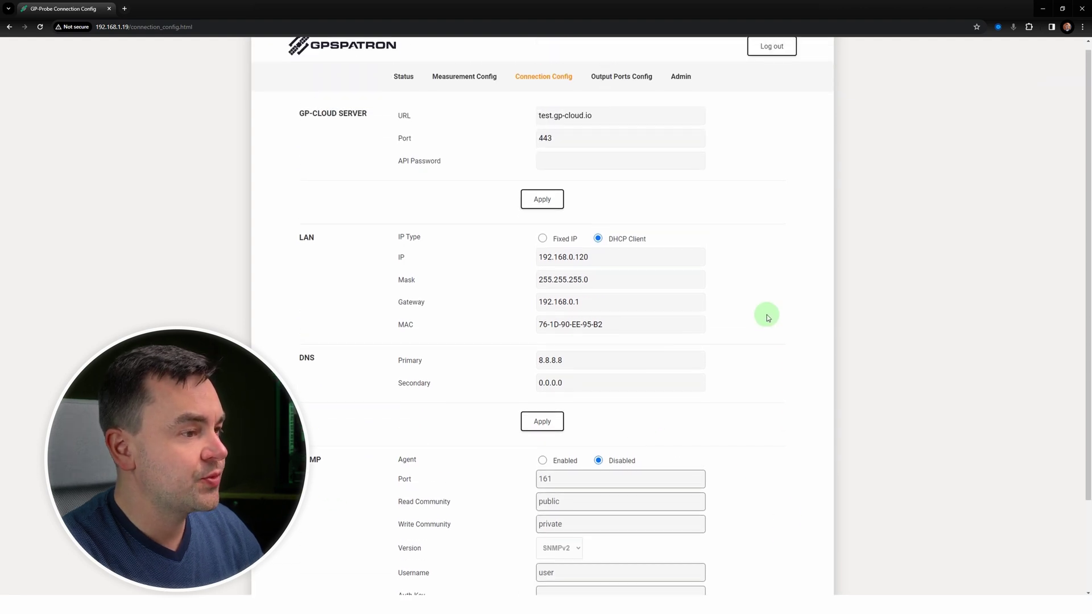
Step: Review the GNSS, PPS and relay port rules on Output Ports Config, leaving them unchanged
left_click(629, 86)
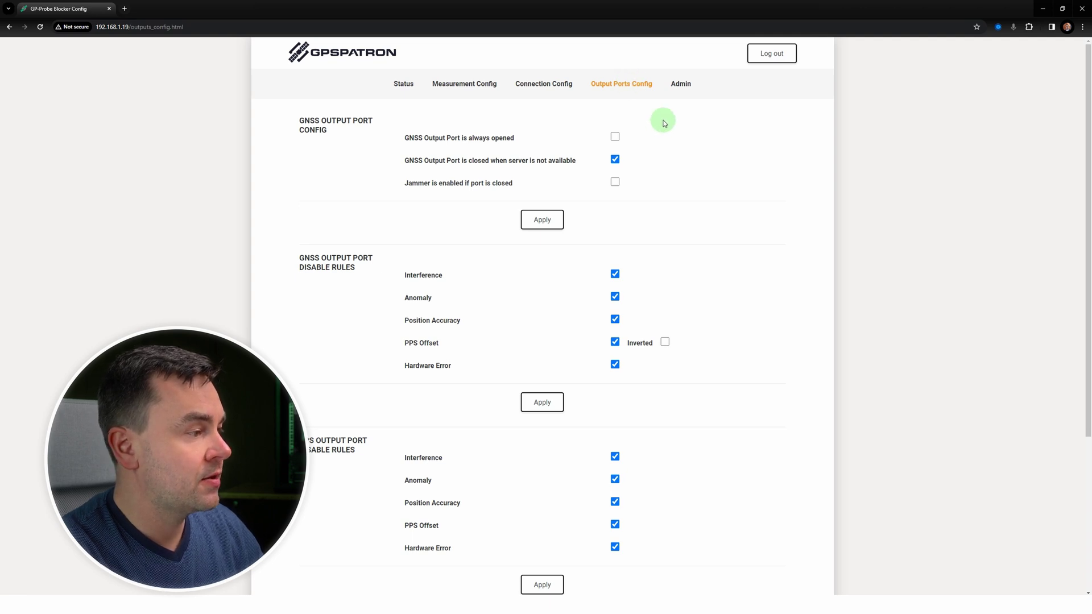
scroll(663, 123, "down", 3)
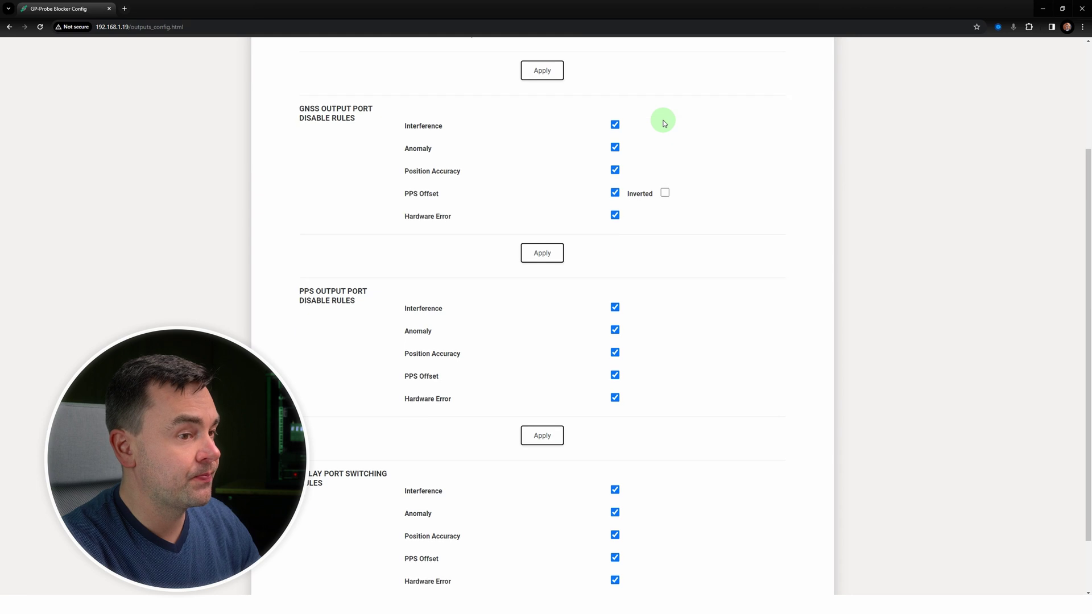
scroll(664, 123, "down", 1)
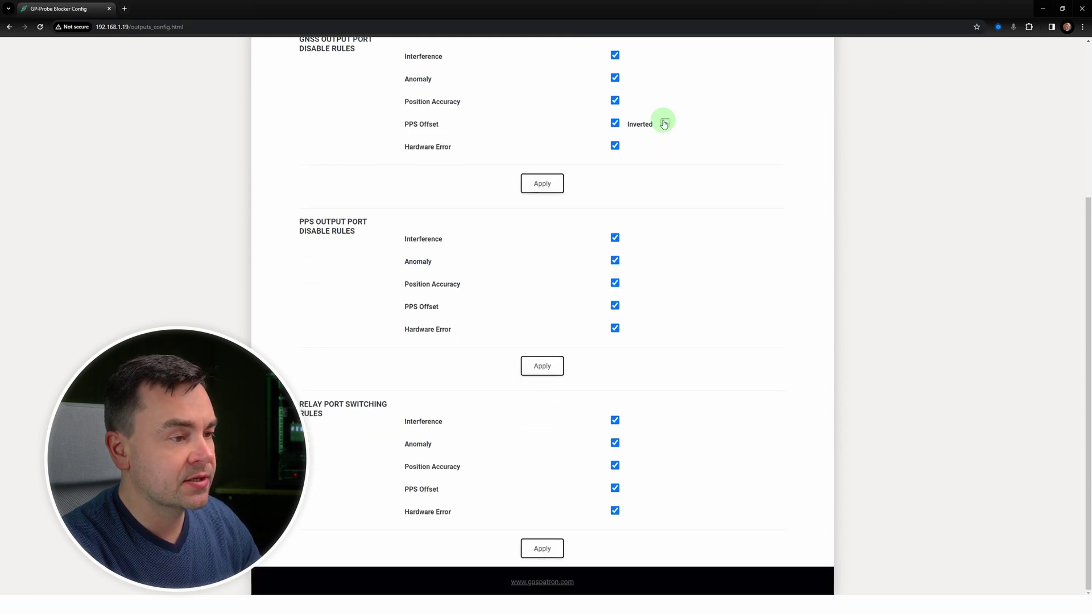
scroll(688, 121, "up", 2)
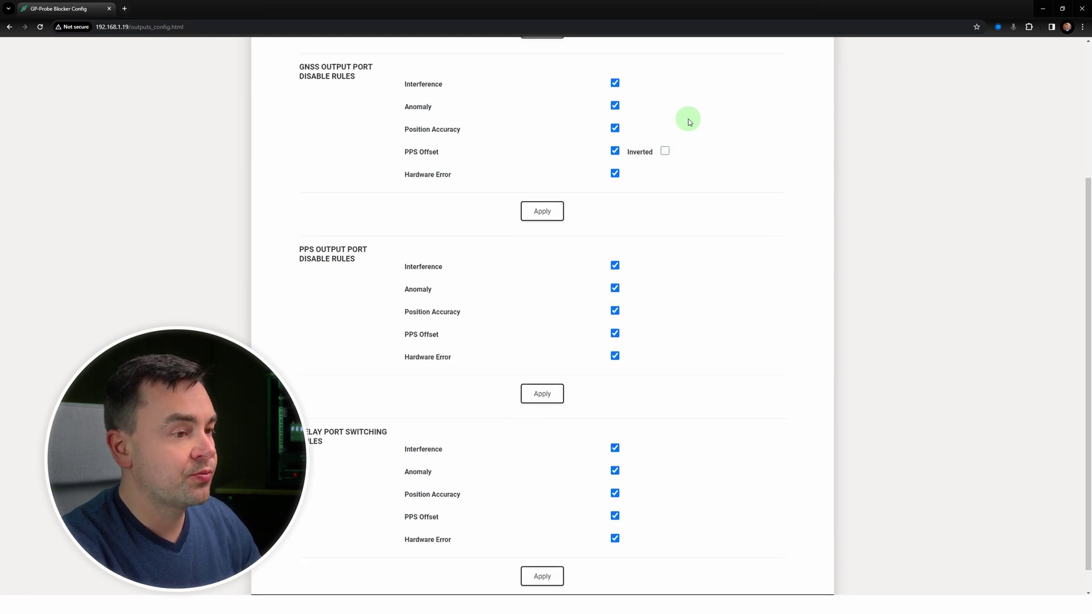
scroll(688, 121, "up", 2)
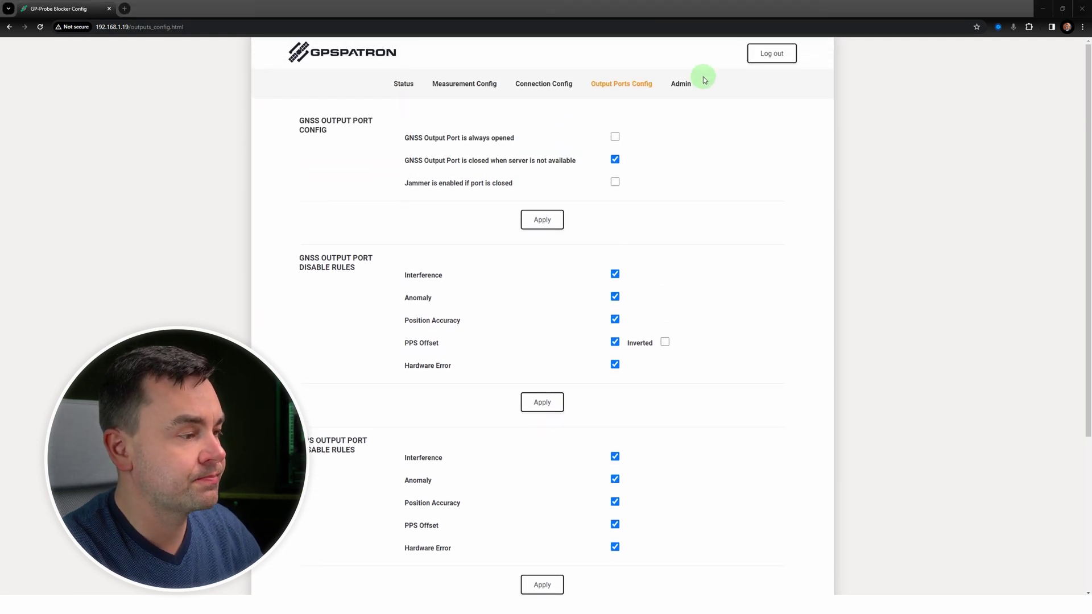
mouse_move(682, 83)
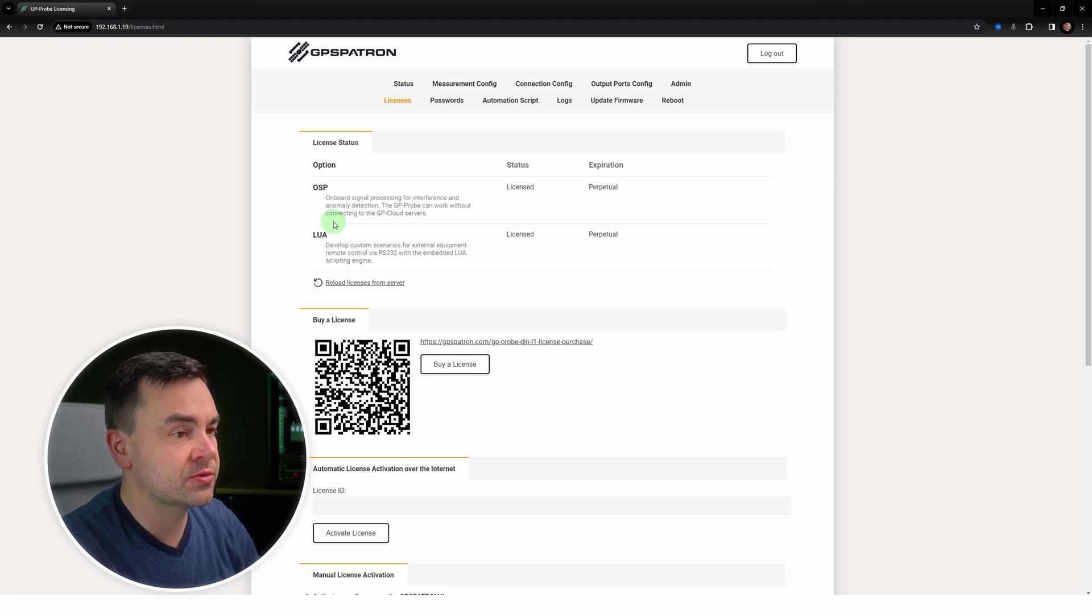
Step: Scroll the Licenses page to confirm OSP and LUA are licensed with perpetual expiration
scroll(333, 222, "down", 5)
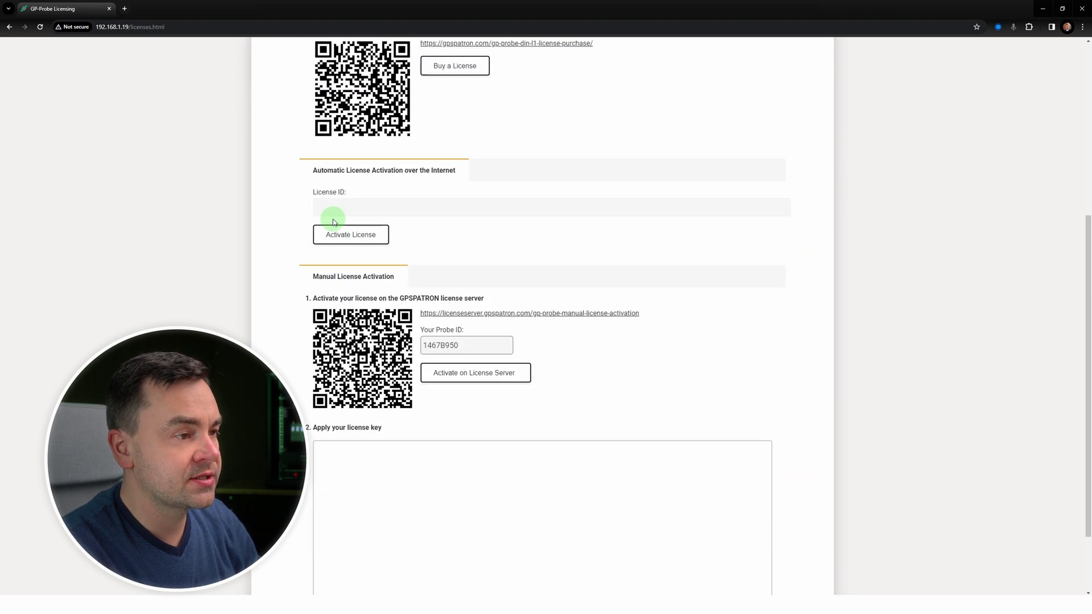
scroll(277, 214, "down", 2)
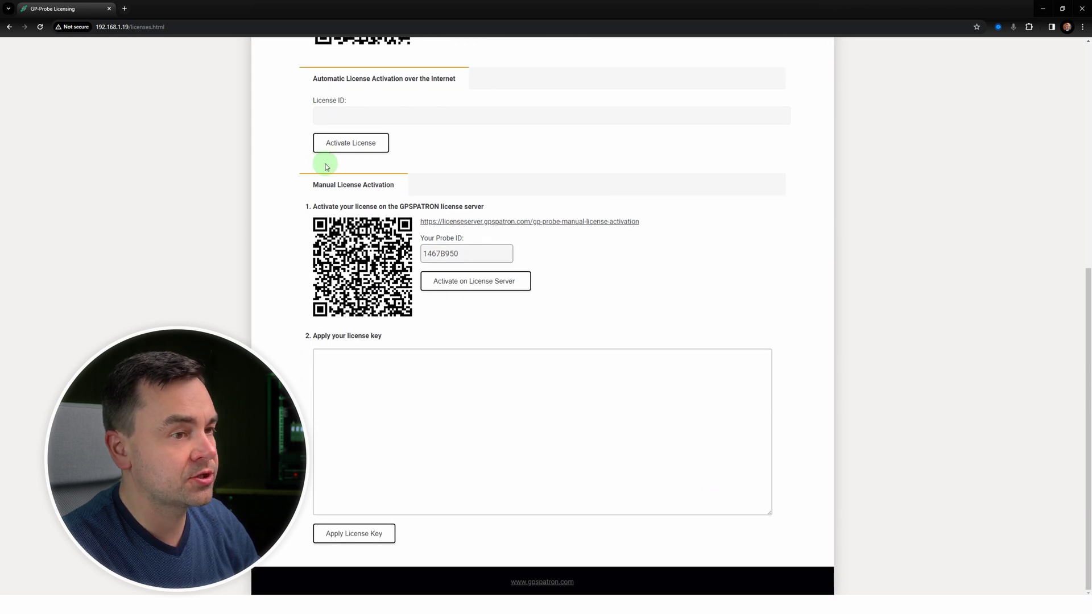
scroll(328, 166, "up", 6)
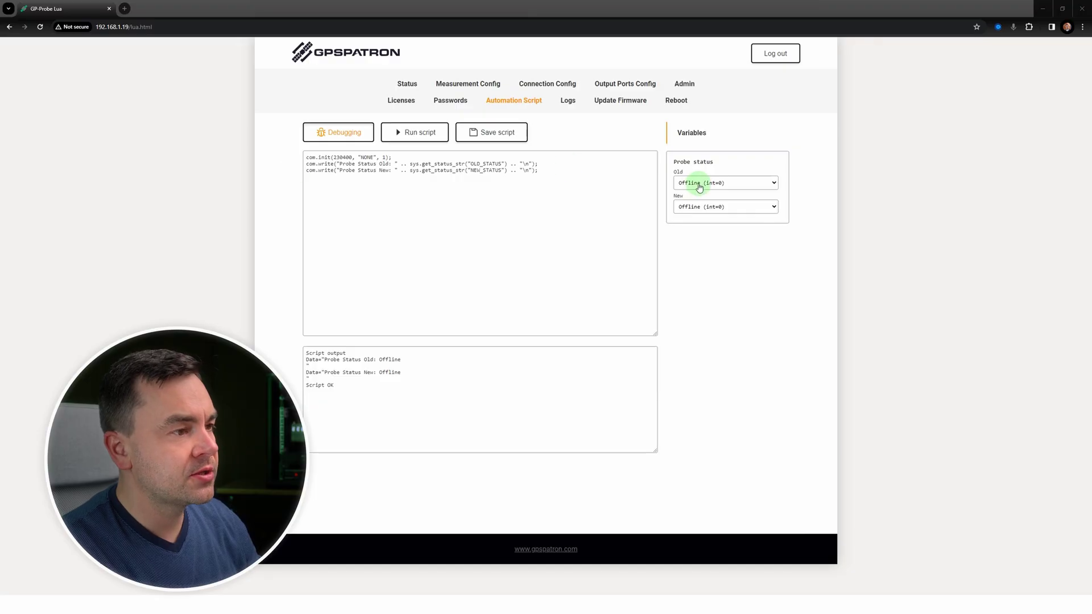
Step: Run the test script with Old status Normal and New status Interference, then visit Update Firmware and Reboot
left_click(700, 182)
left_click(706, 207)
left_click(705, 207)
left_click(704, 243)
left_click(415, 133)
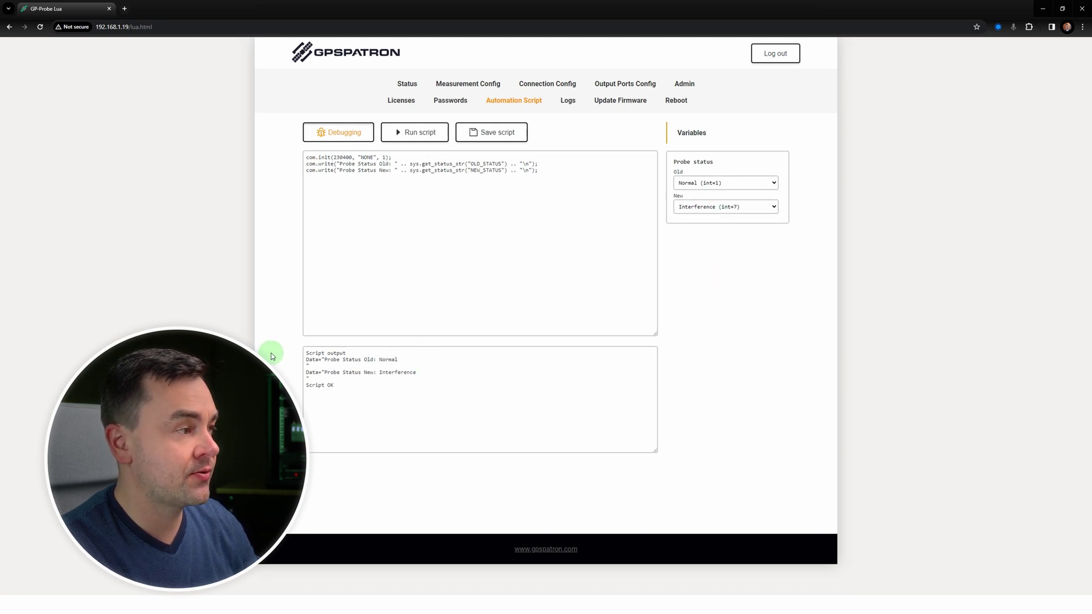
left_click(620, 105)
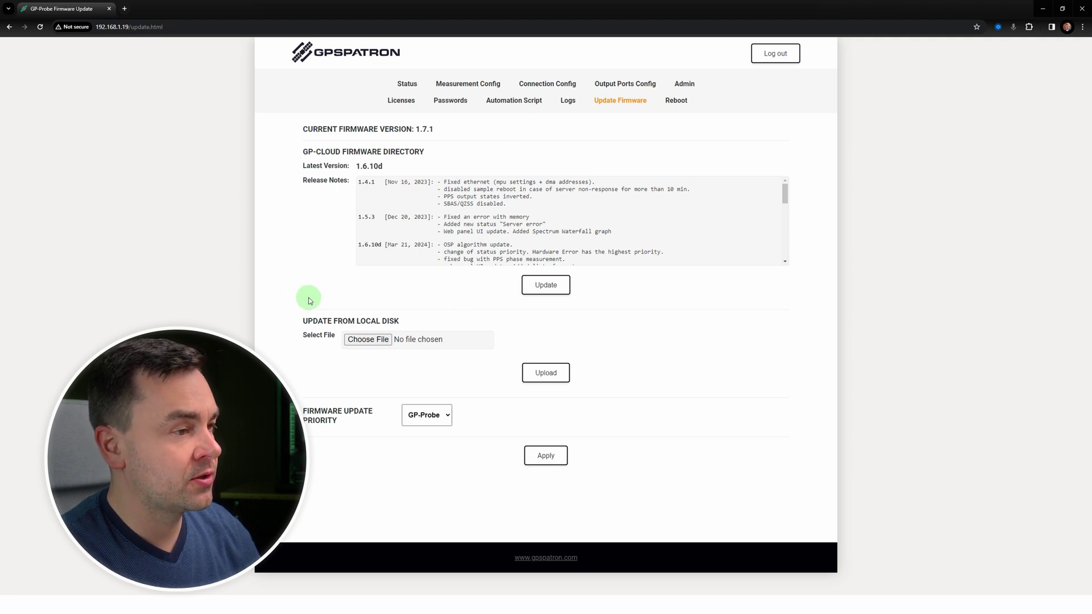
left_click(683, 102)
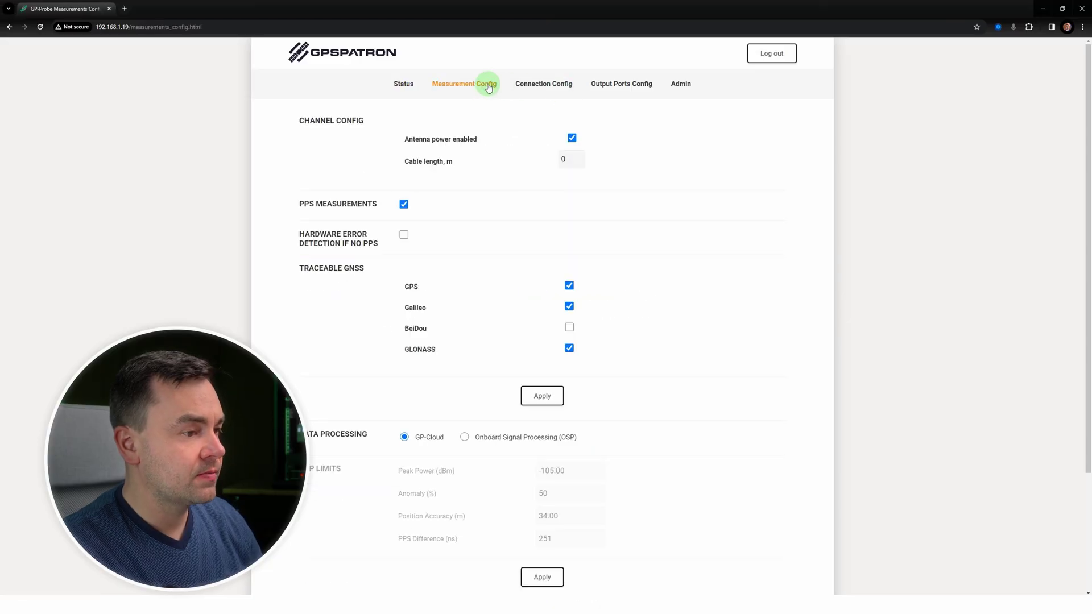
Step: Switch data processing to Onboard Signal Processing (OSP) and apply the settings
left_click(465, 436)
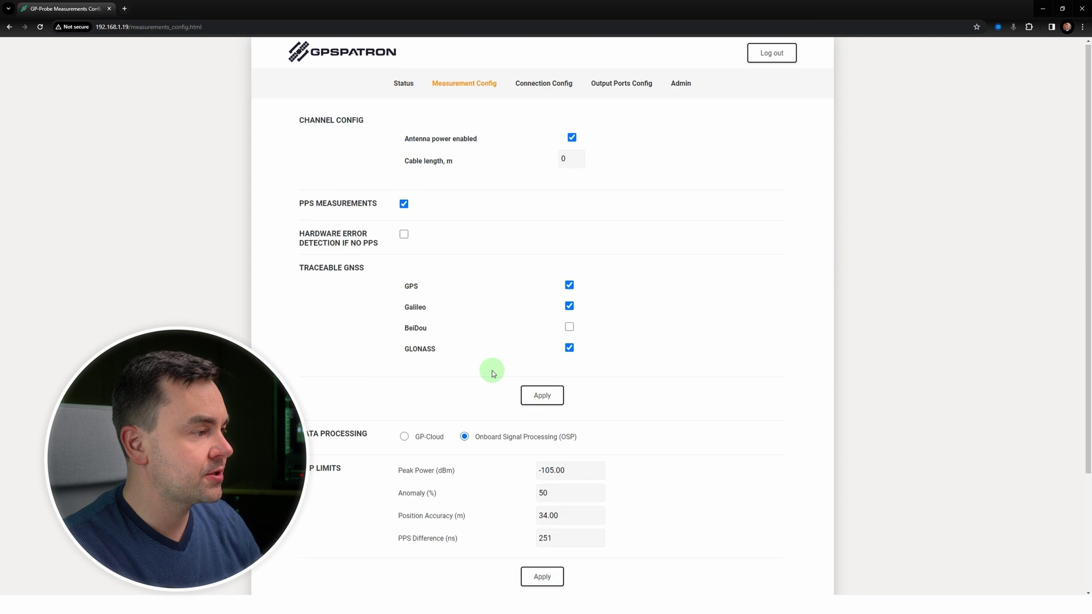
scroll(512, 386, "down", 3)
left_click(553, 430)
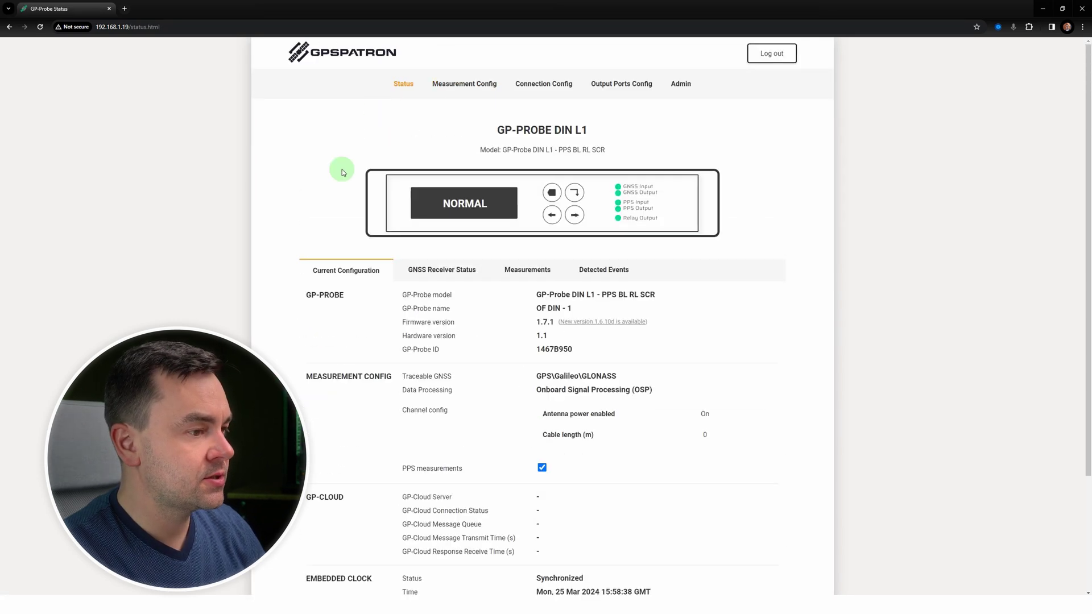
scroll(456, 166, "down", 1)
Step: Show the live Measurements charts: spectrum waterfall, power spectrum, anomaly and peak power
left_click(527, 186)
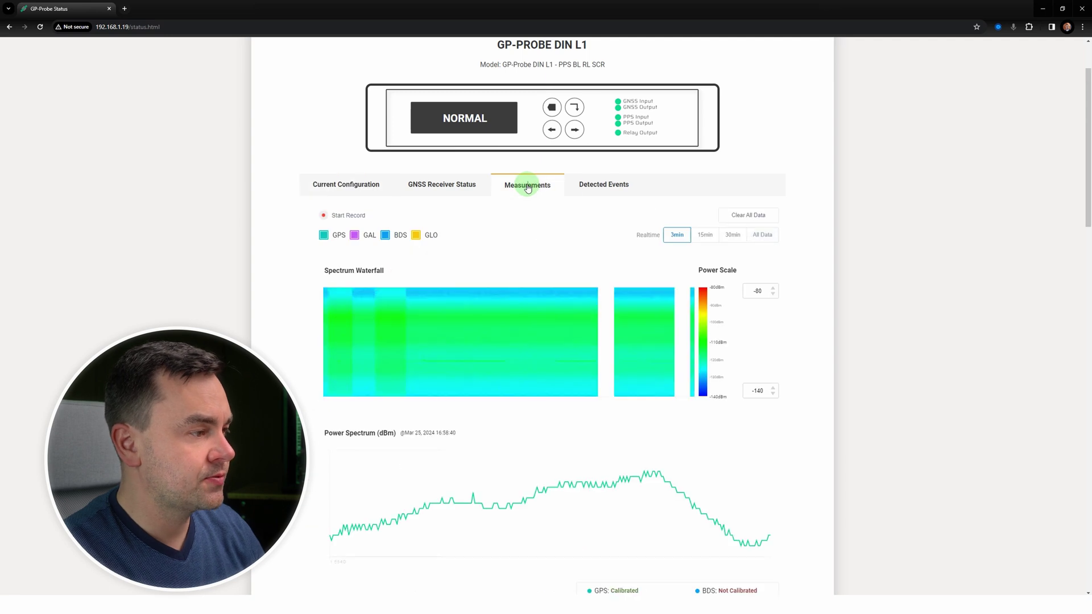
scroll(683, 190, "down", 1)
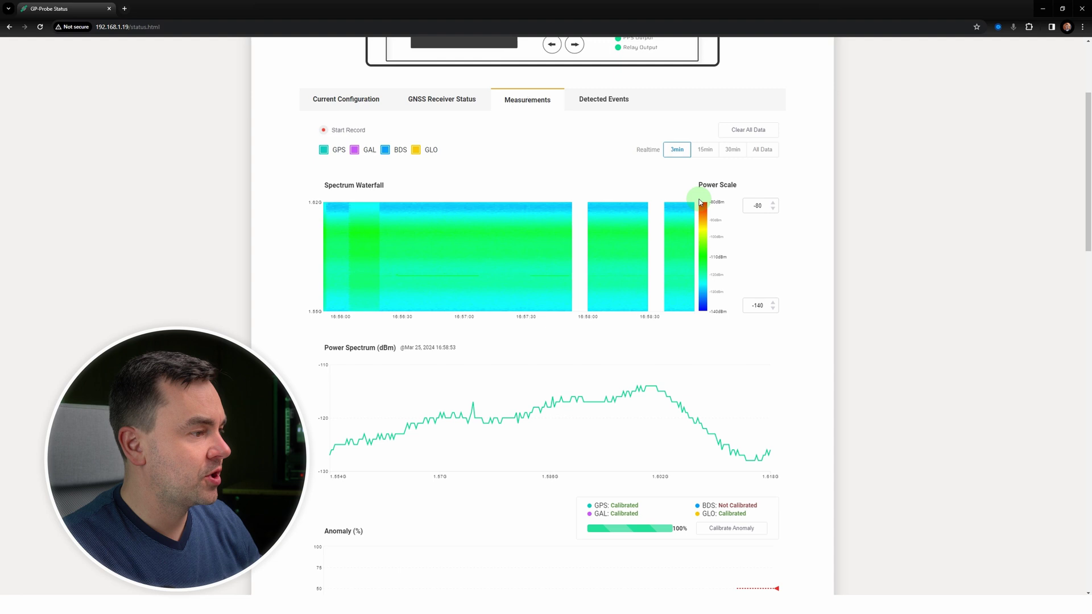
scroll(701, 202, "down", 3)
scroll(704, 204, "down", 1)
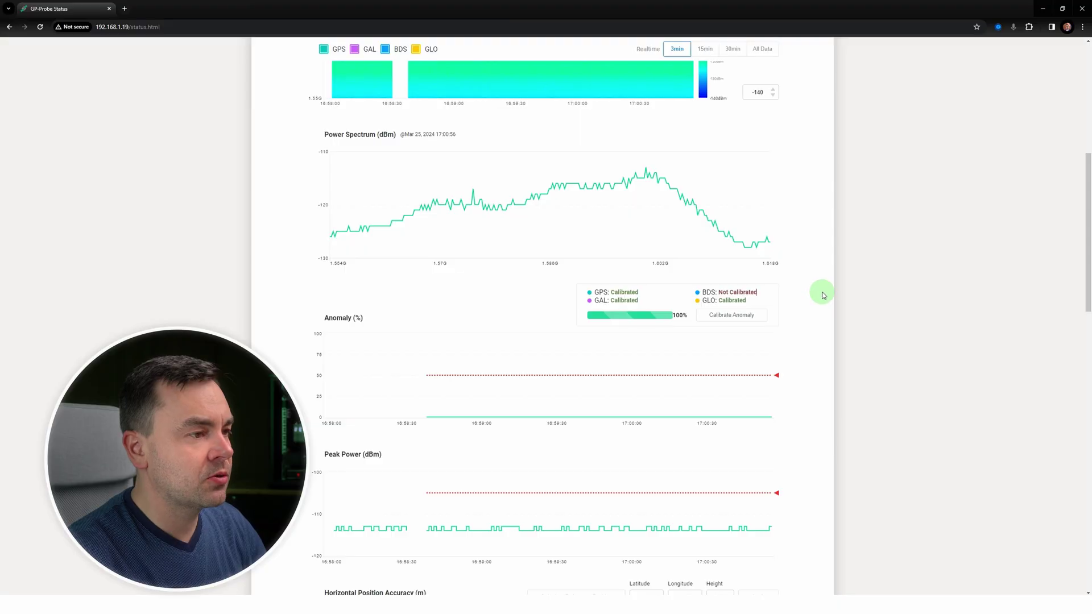
Step: Lower the Peak Power alarm limit from -105 dBm to -108 dBm
scroll(823, 295, "down", 4)
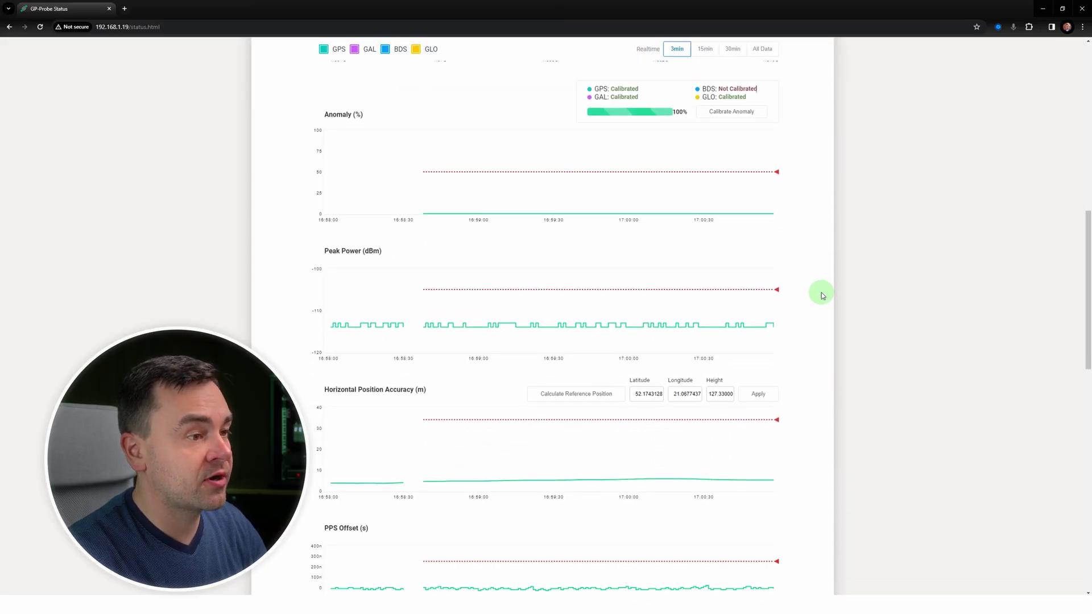
scroll(822, 292, "down", 1)
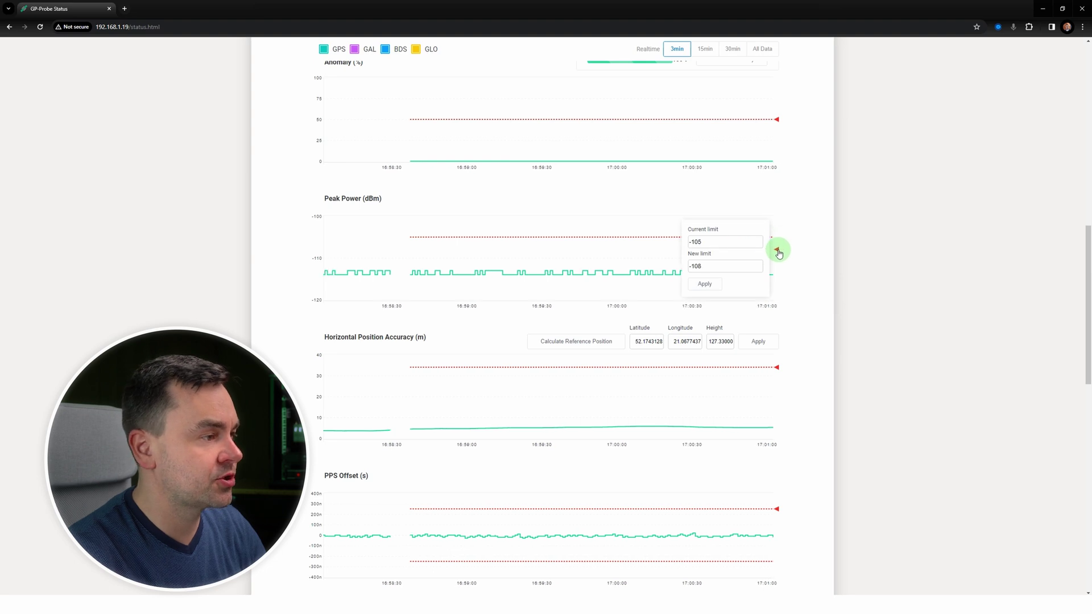
left_click(708, 292)
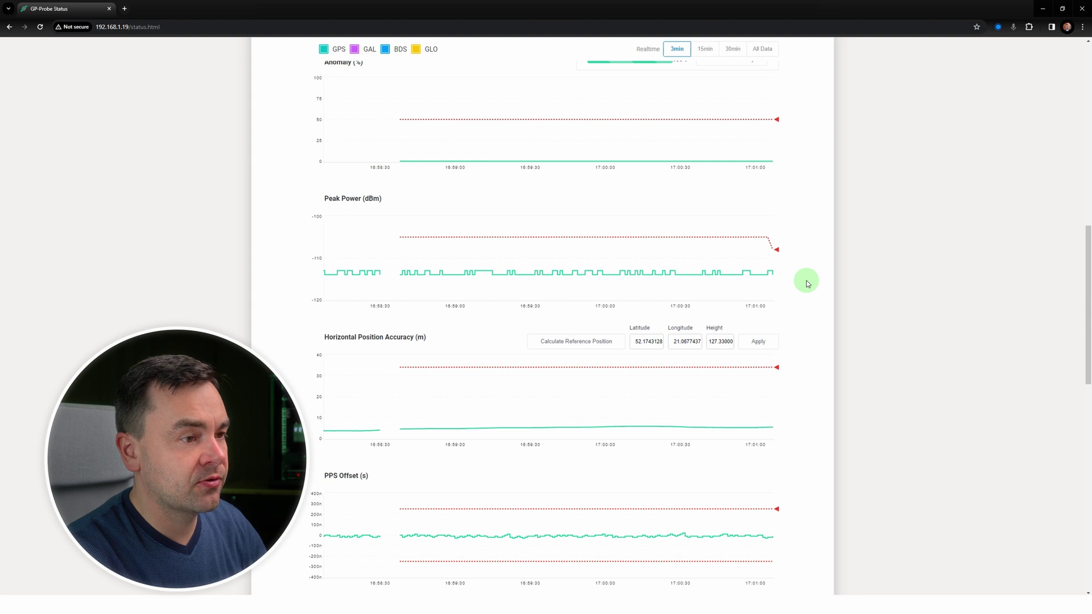
Step: Scroll through the remaining measurement charts below the peak power chart
scroll(808, 284, "down", 3)
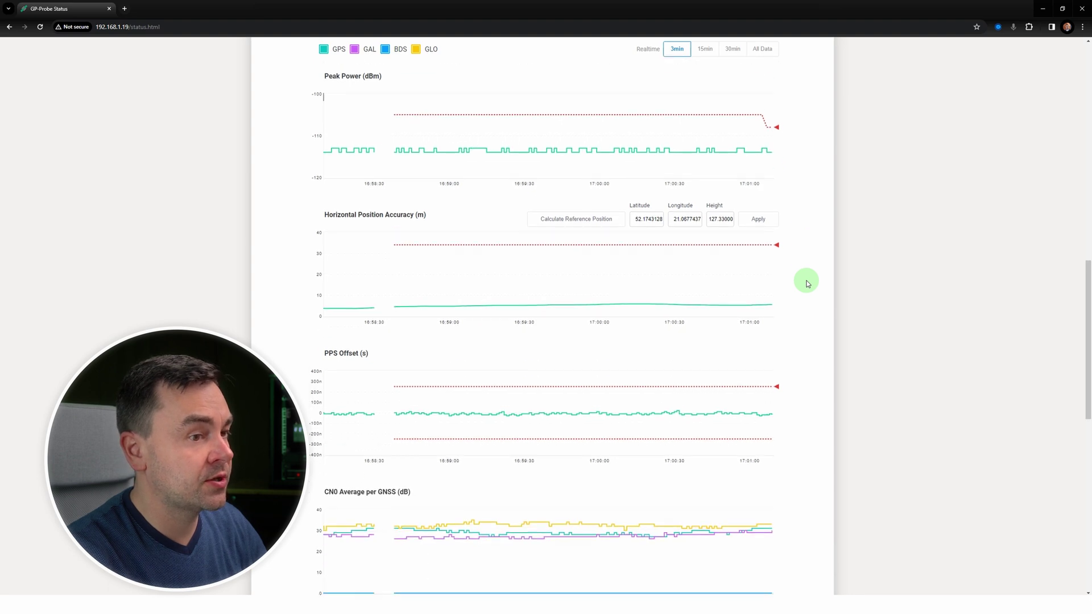
scroll(808, 283, "down", 1)
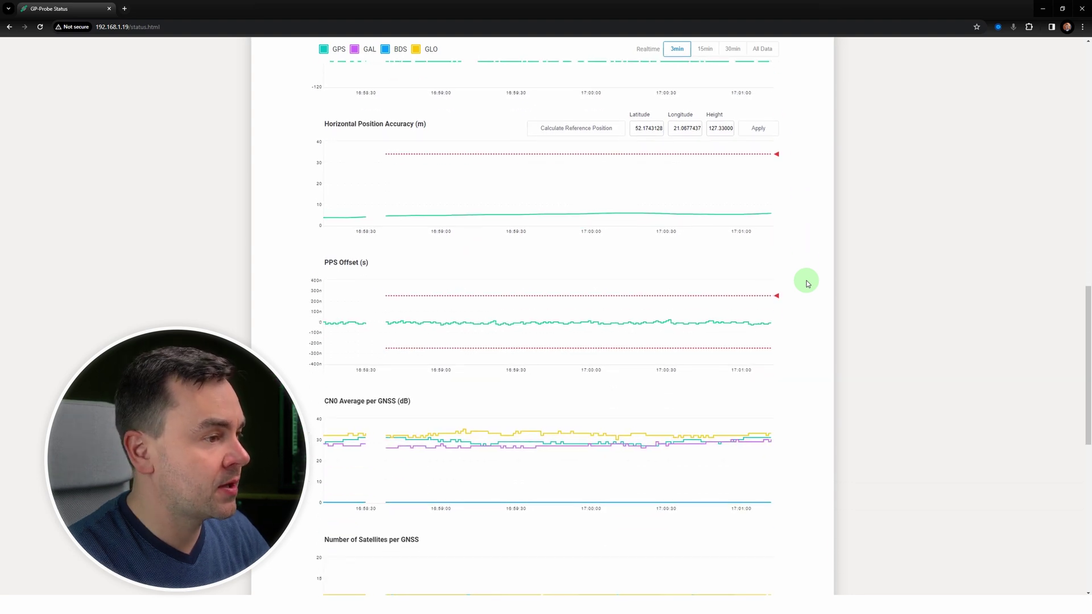
scroll(808, 284, "down", 5)
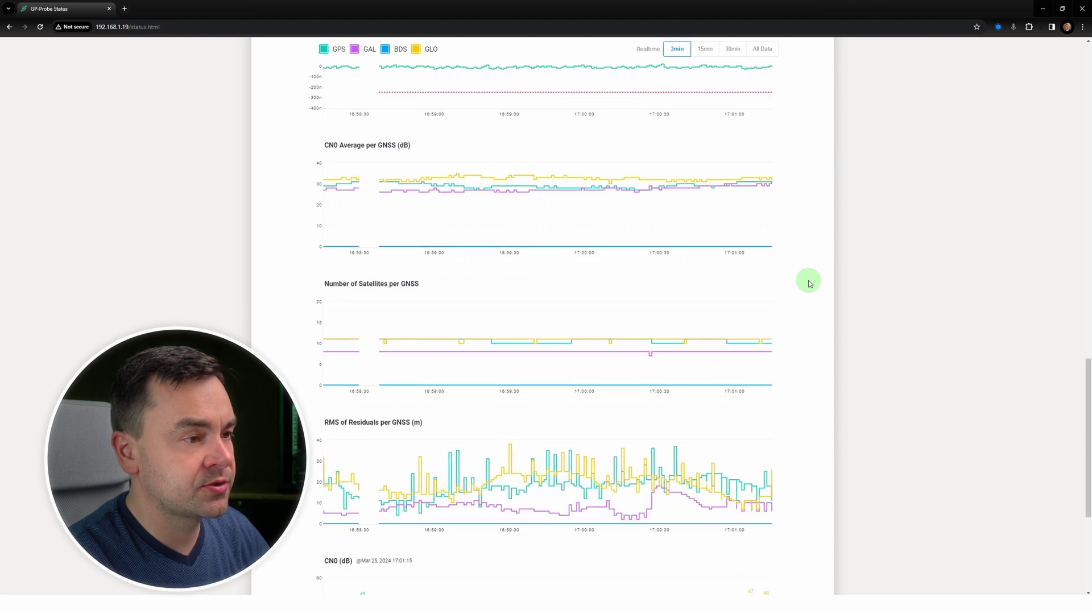
scroll(809, 283, "down", 1)
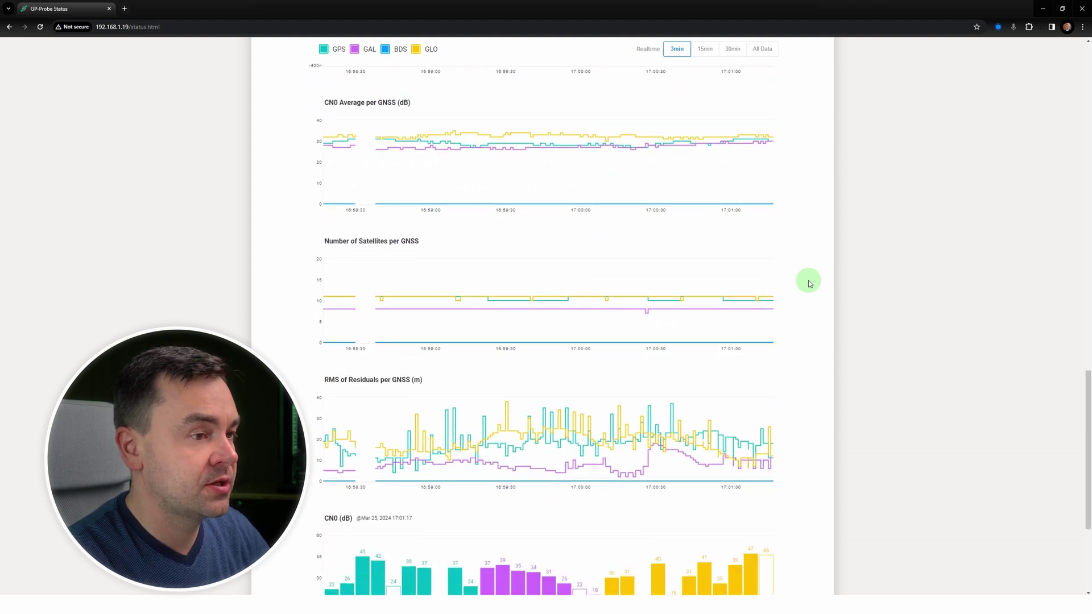
scroll(809, 283, "down", 4)
scroll(472, 235, "up", 17)
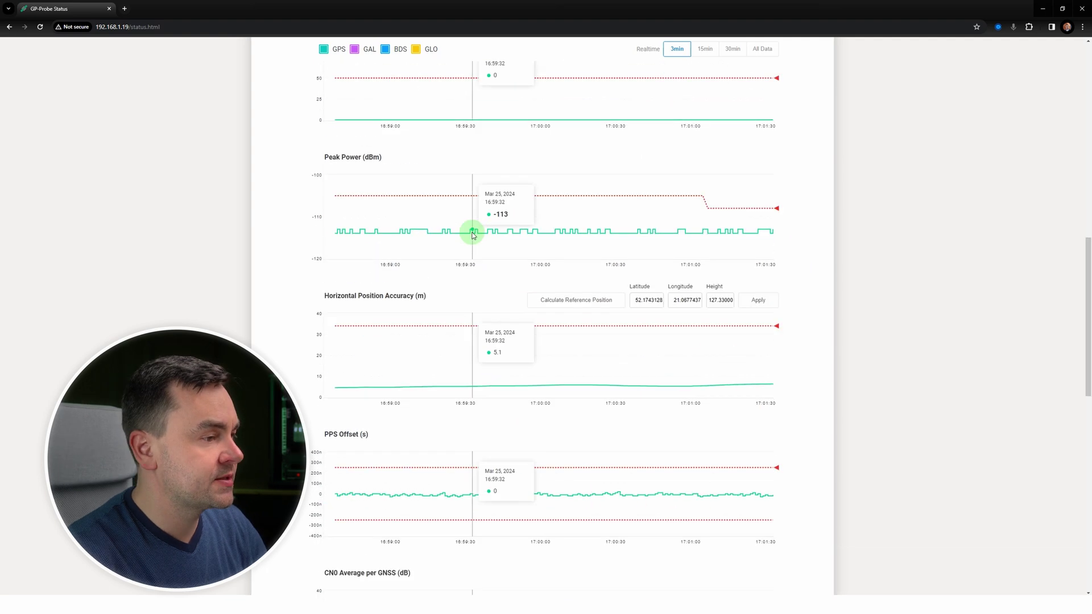
scroll(472, 235, "up", 8)
scroll(507, 232, "down", 4)
scroll(603, 230, "down", 3)
scroll(603, 231, "down", 3)
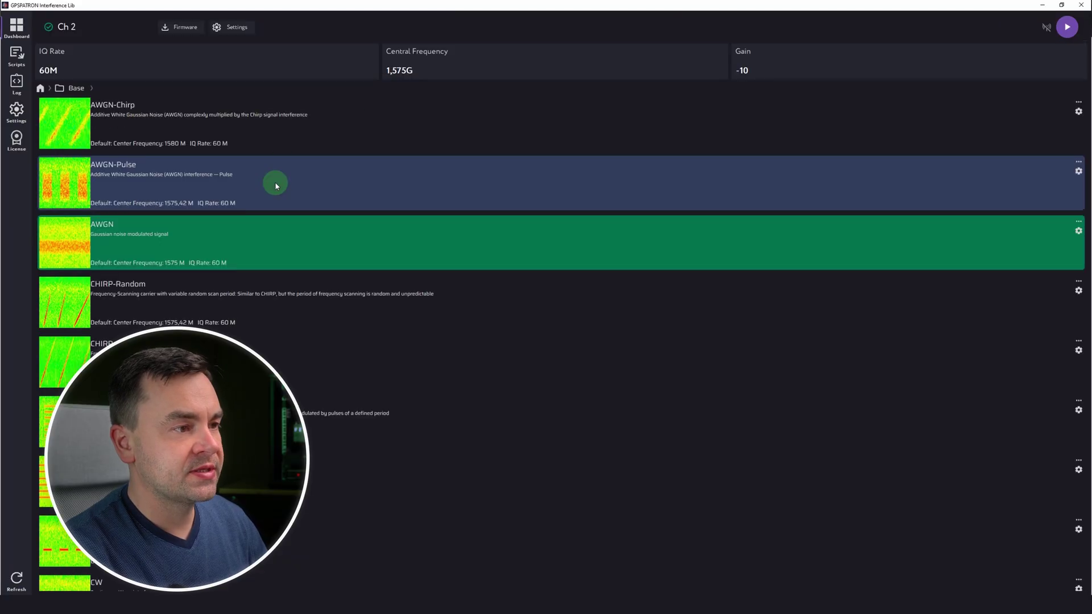
Step: Select the AWGN signal from Ch 2 Base and check its noise_bandwidth without changing it
left_click(268, 237)
left_click(1079, 231)
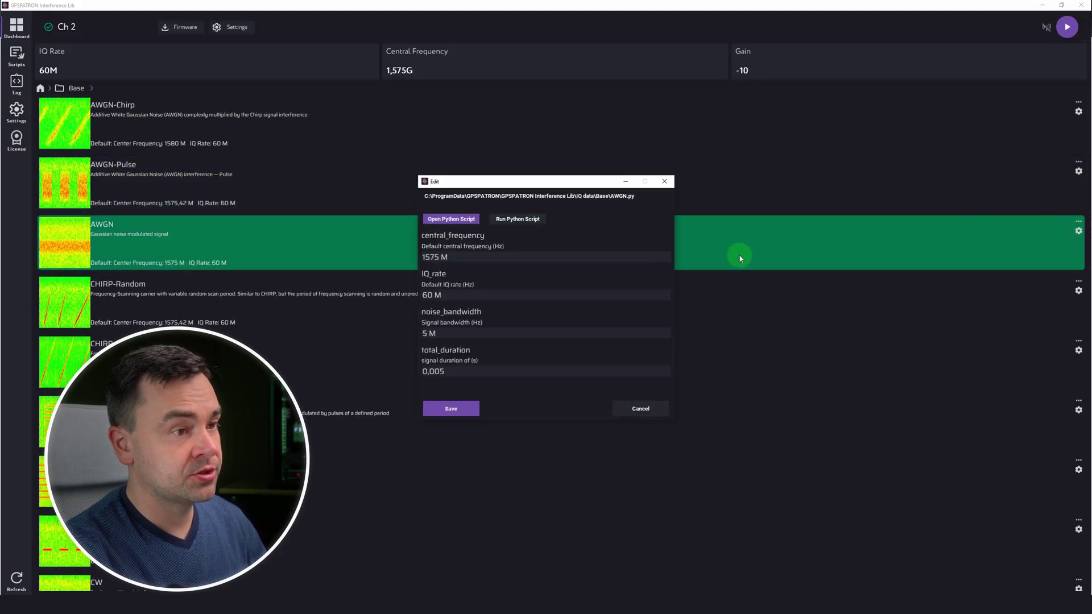
left_click(485, 329)
left_click(501, 357)
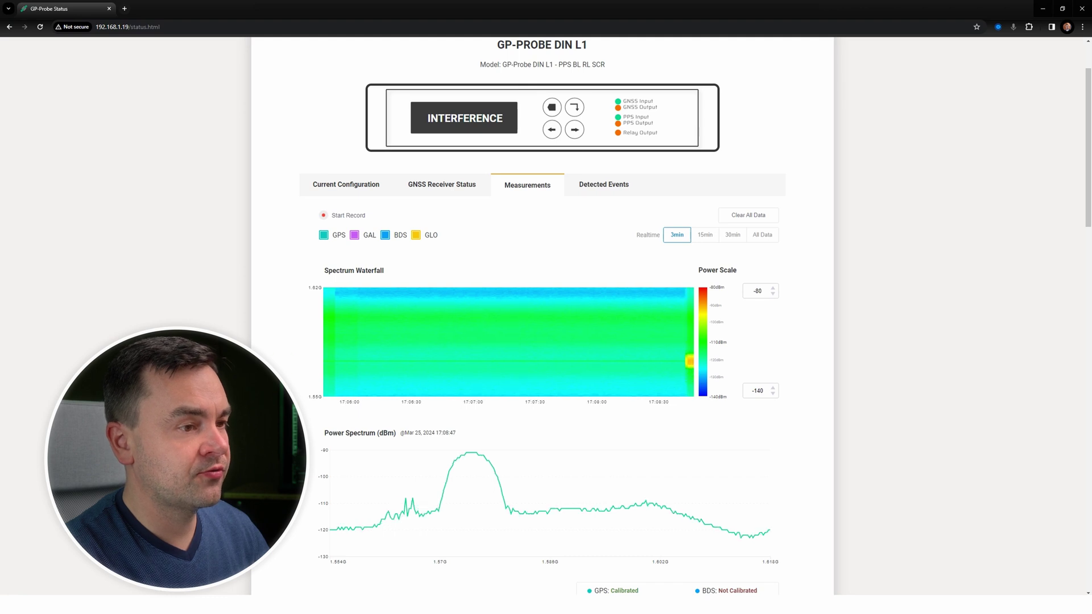
Step: Review the waterfall, 100% anomaly, PPS offset, falling CN0 and residuals charts during jamming
scroll(275, 359, "down", 2)
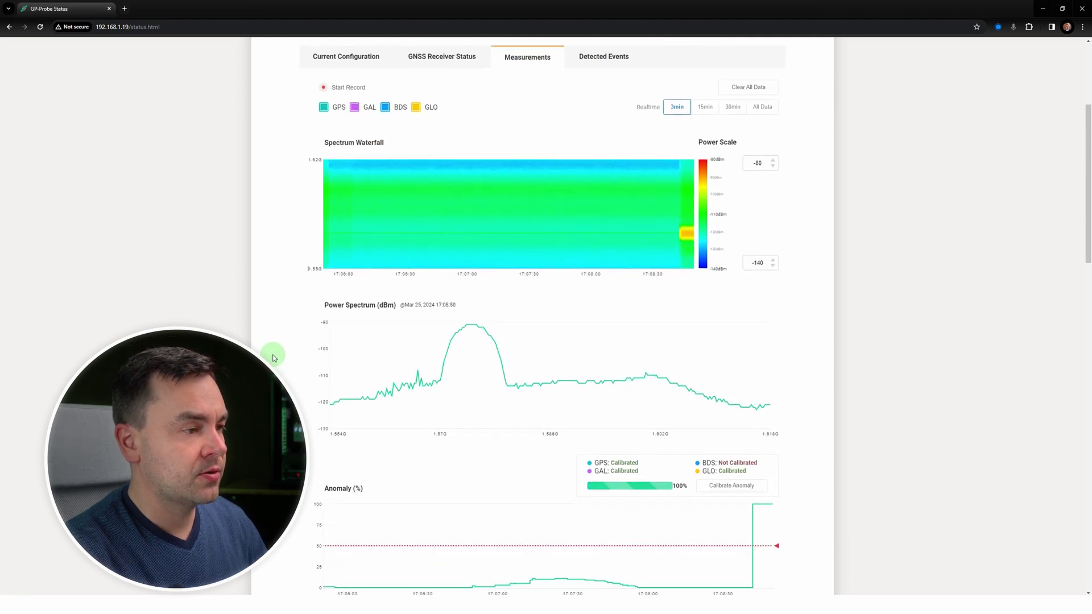
scroll(274, 356, "down", 4)
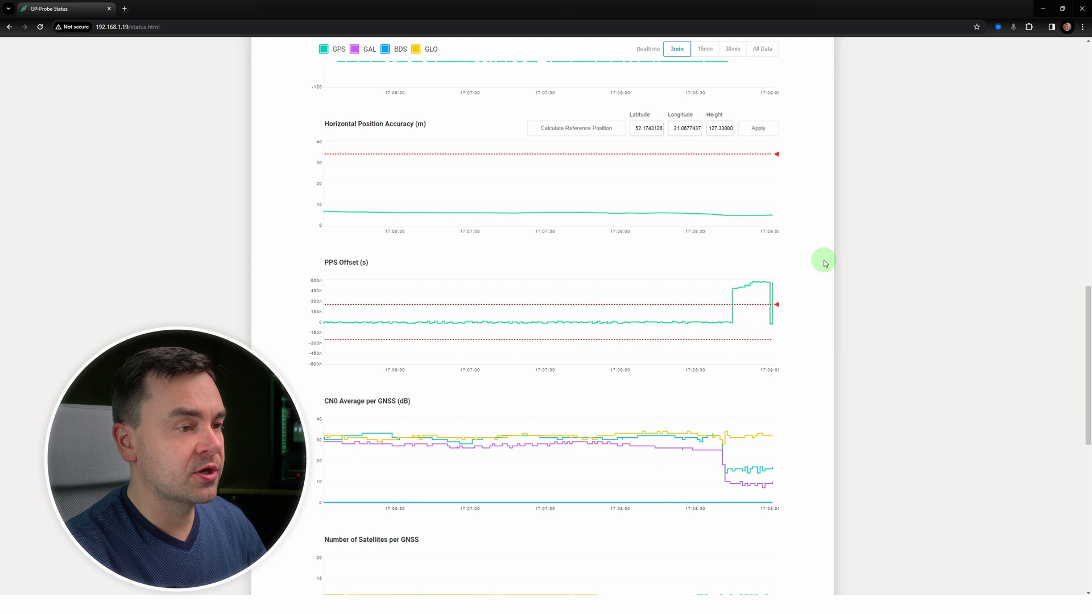
scroll(823, 260, "down", 2)
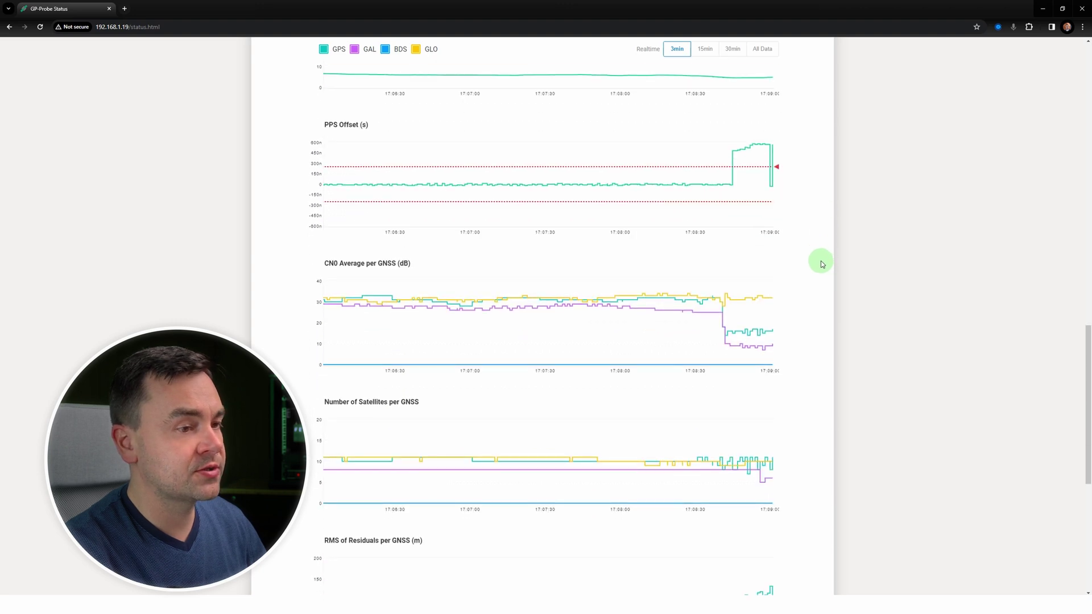
scroll(821, 264, "down", 5)
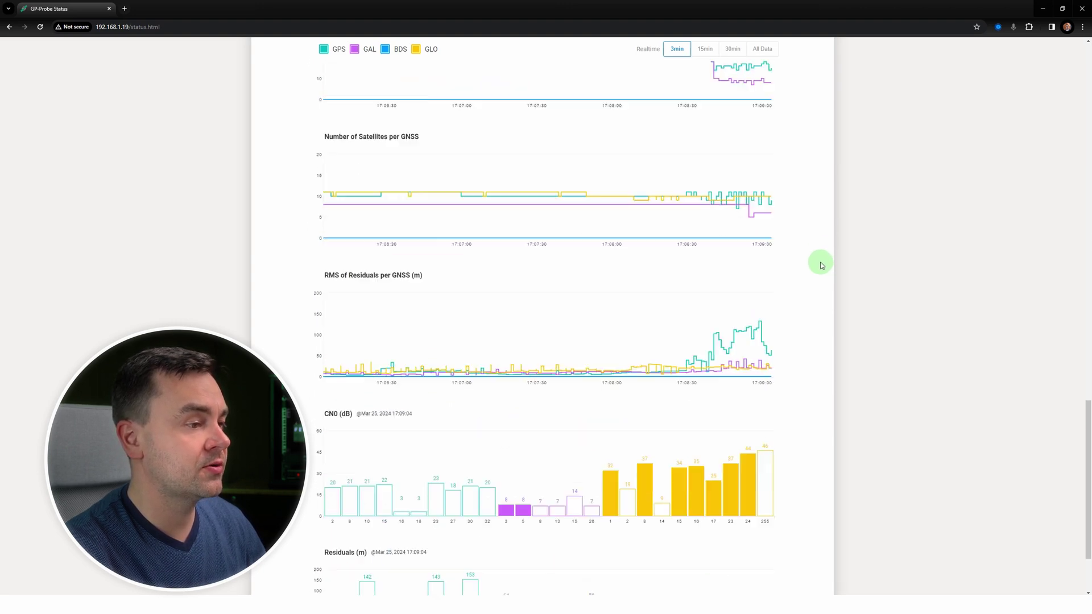
scroll(821, 264, "down", 3)
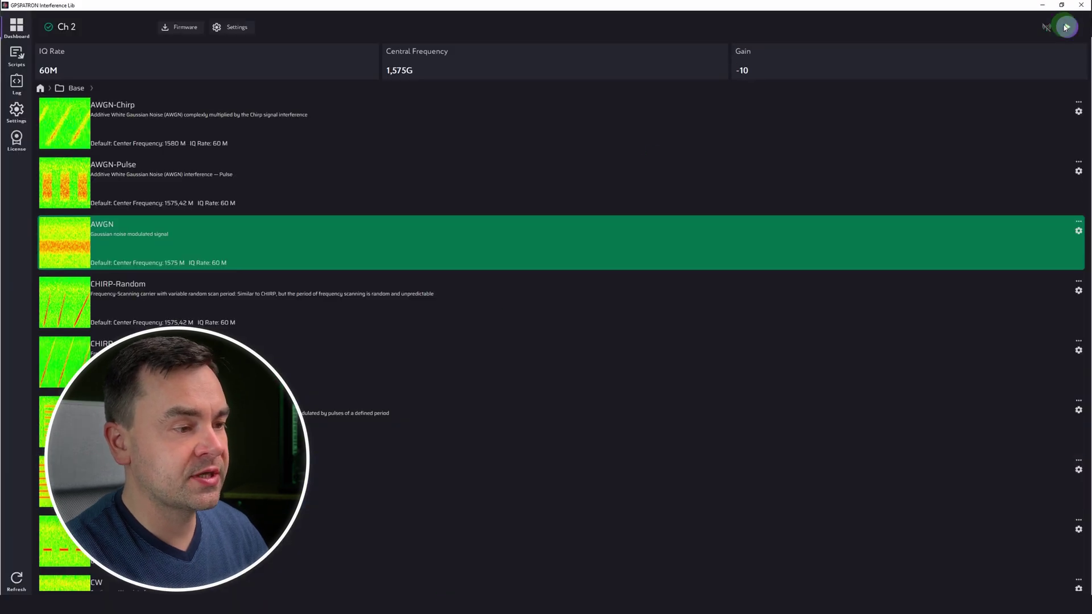
Step: Stop the AWGN jamming transmission in Interference Lib
left_click(334, 586)
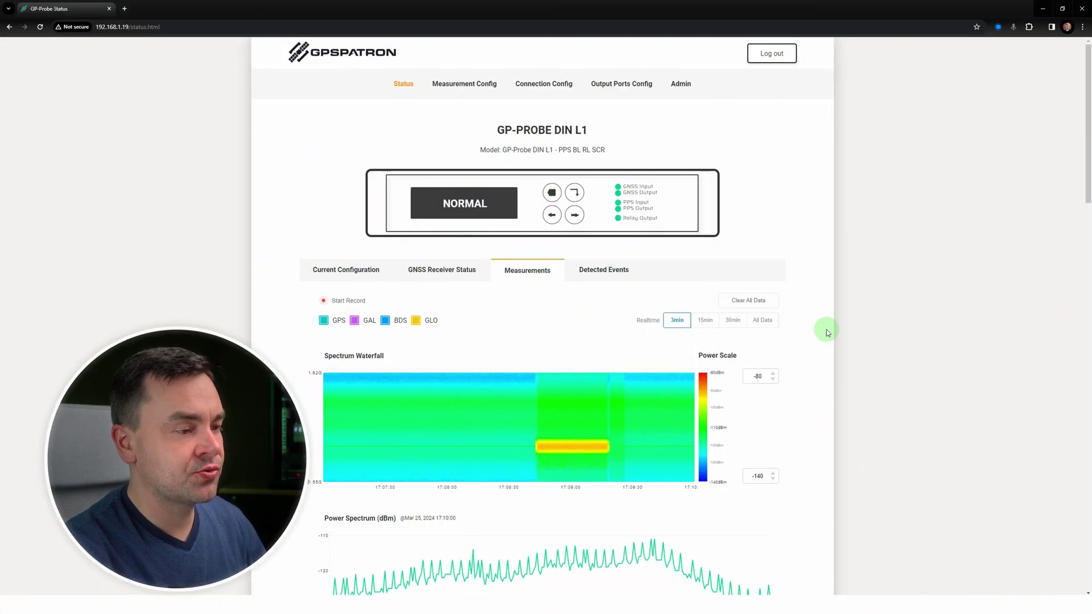
Step: Show the Detected Events list, topped by a 00:01:15 Interference at 1574.875 MHz
left_click(614, 275)
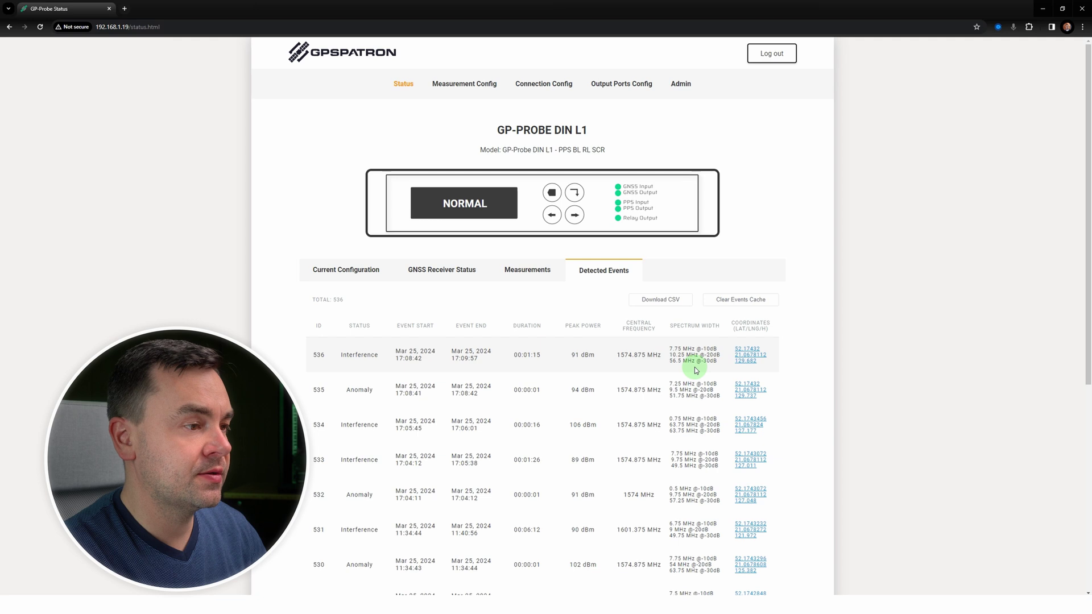
Step: Download the detected events table as the CSV file events (3).csv
left_click(677, 300)
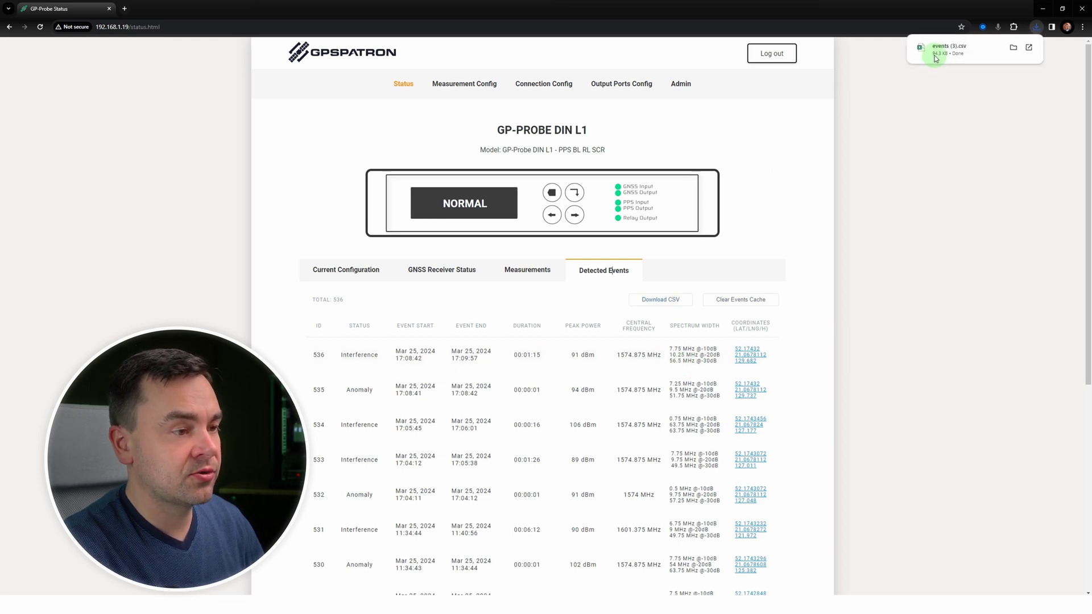